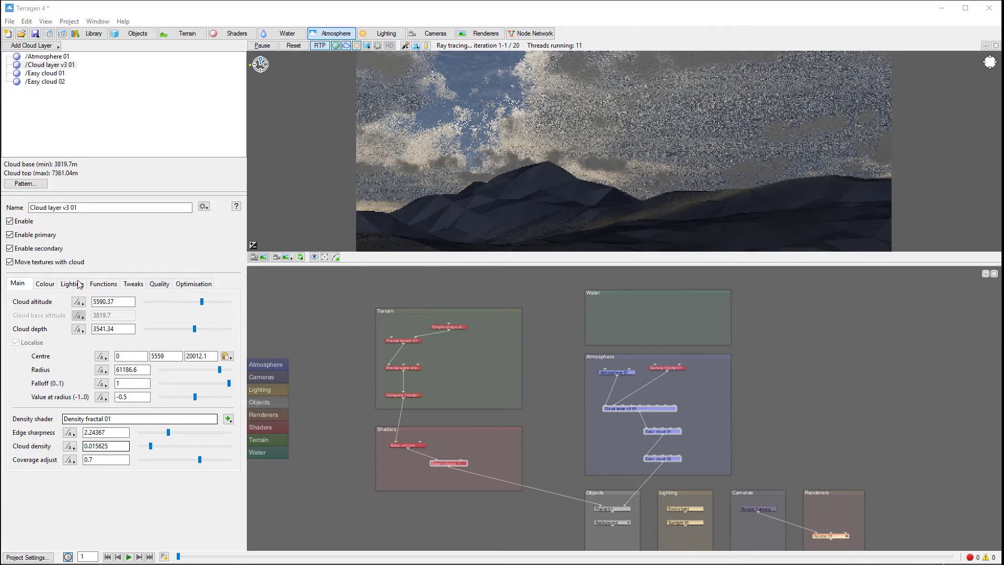
Raise Cloud layer v3 01's quality from 0.1 to 2
click(52, 65)
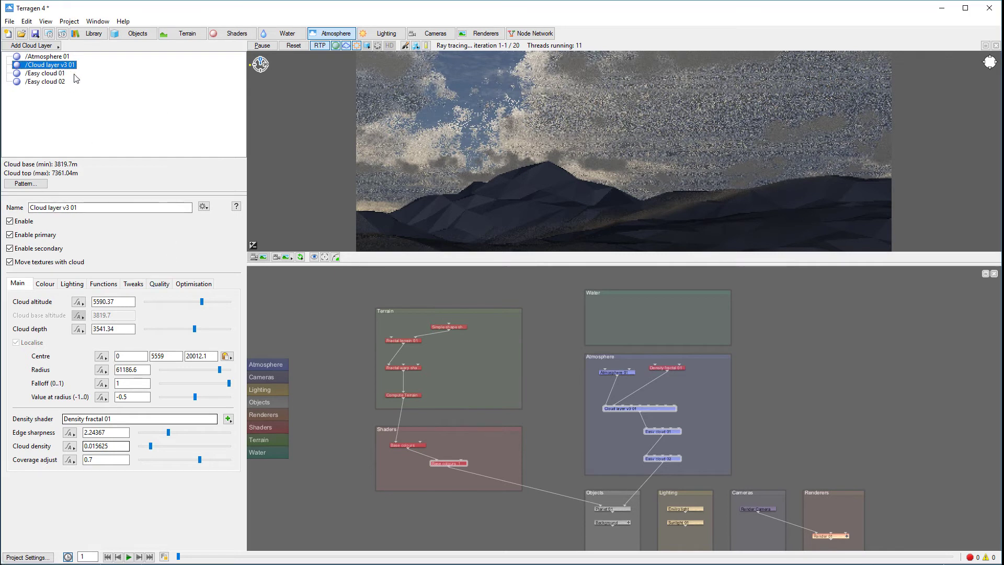
click(158, 283)
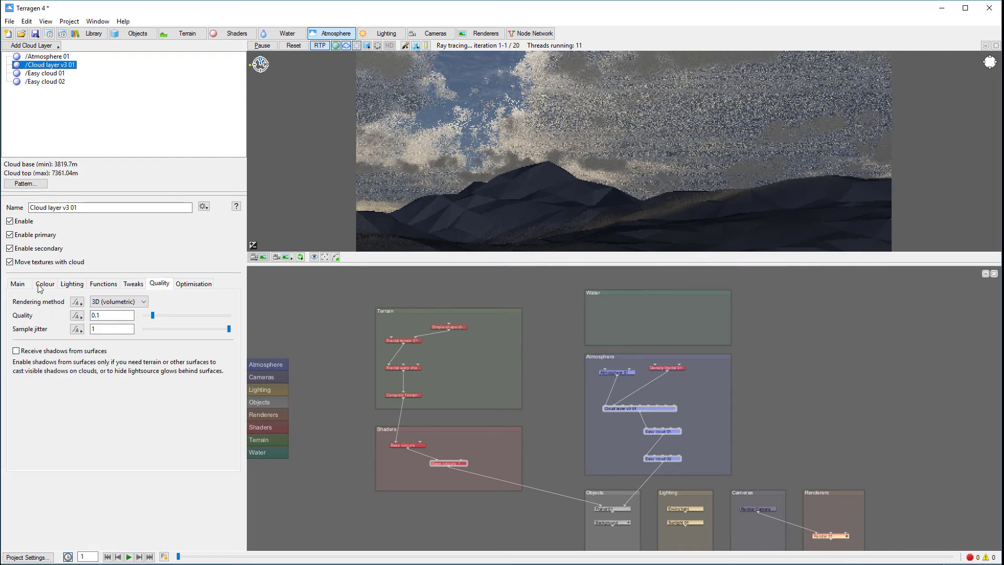
double_click(102, 315)
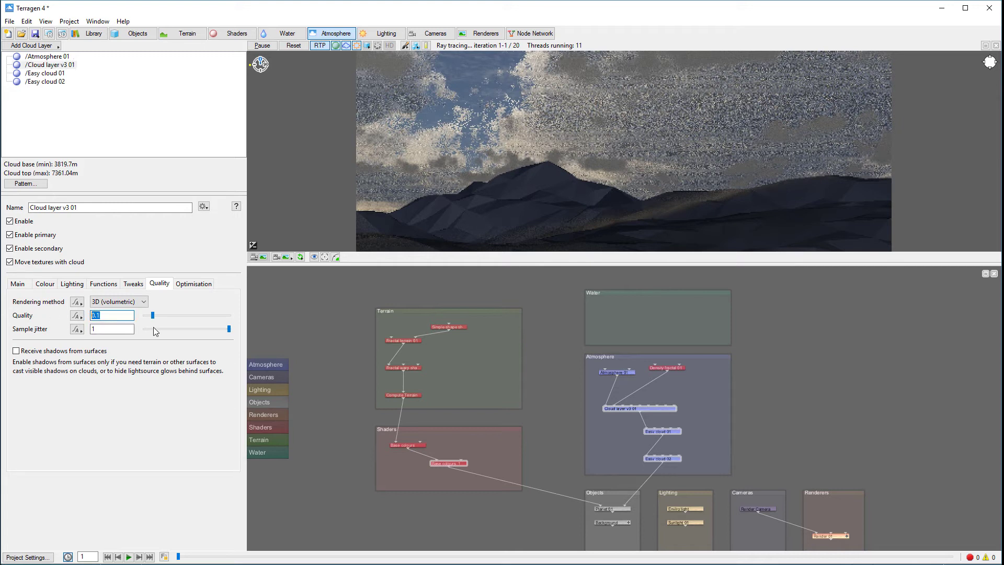
text(1)
key(Return)
key(BackSpace)
text(2)
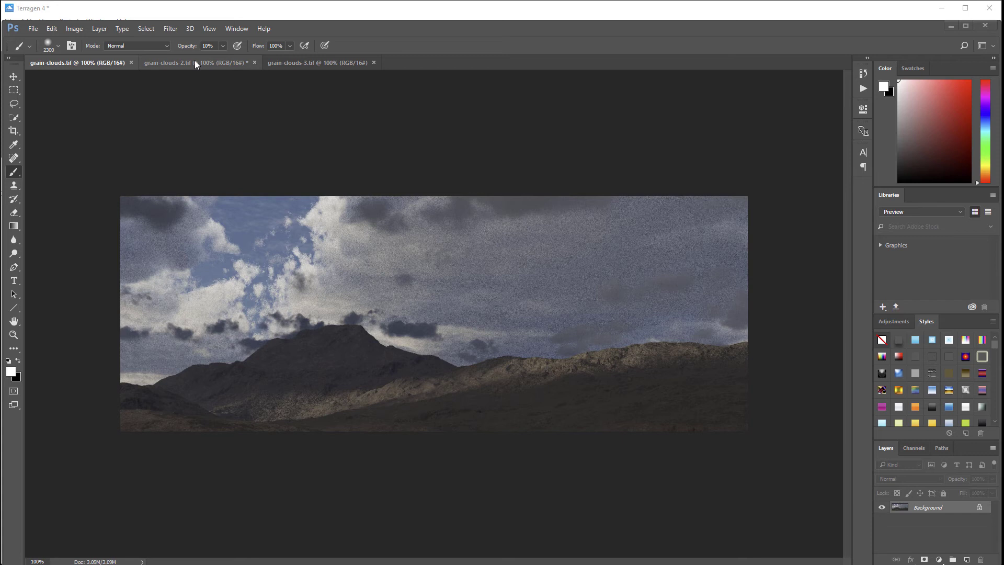
Compare grain in grain-clouds.tif and grain-clouds-2.tif, then return to Terragen
click(195, 60)
click(90, 60)
click(200, 61)
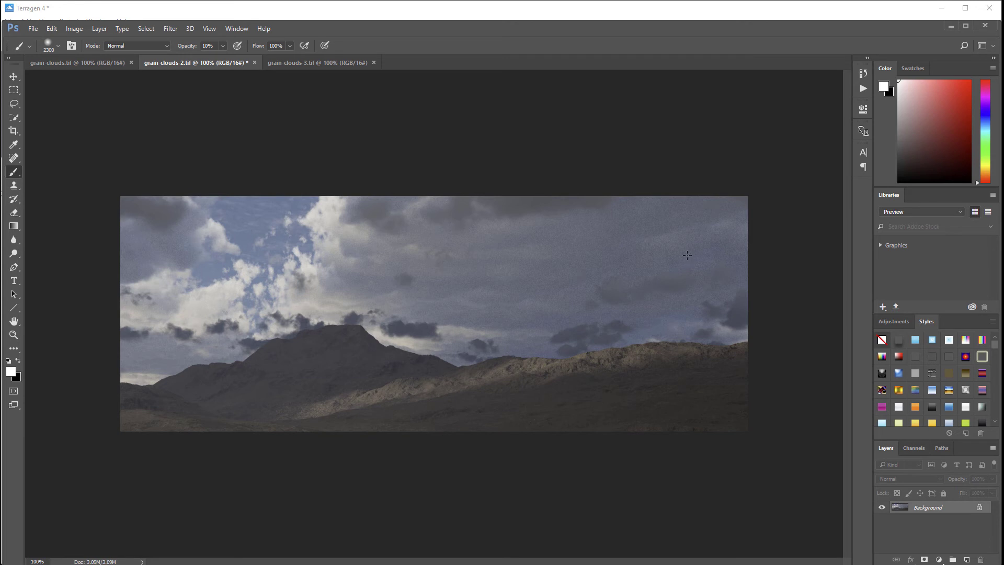
key(alt+Tab)
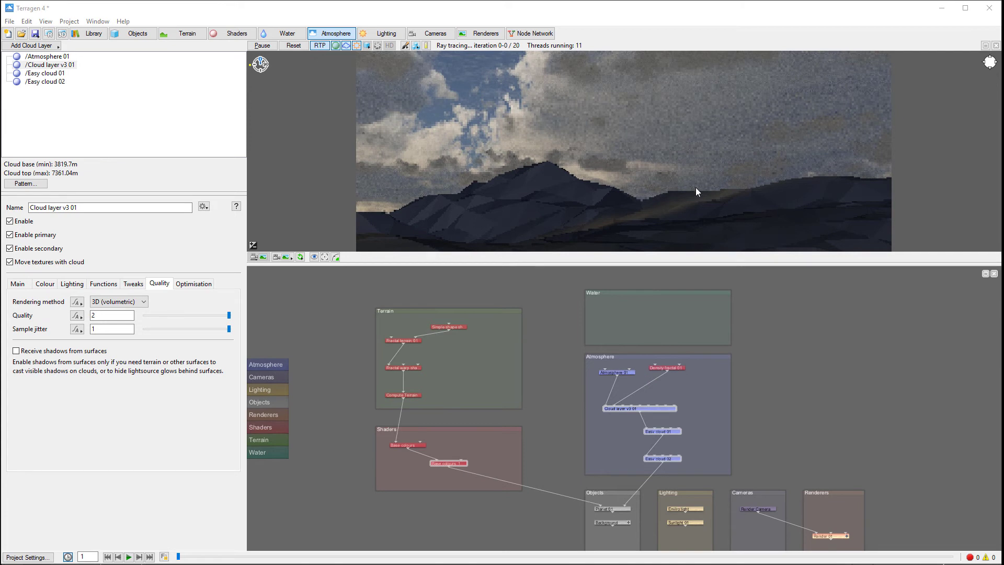
Set Render 01's micropoly detail to 0.8 and anti-aliasing to 8
double_click(824, 539)
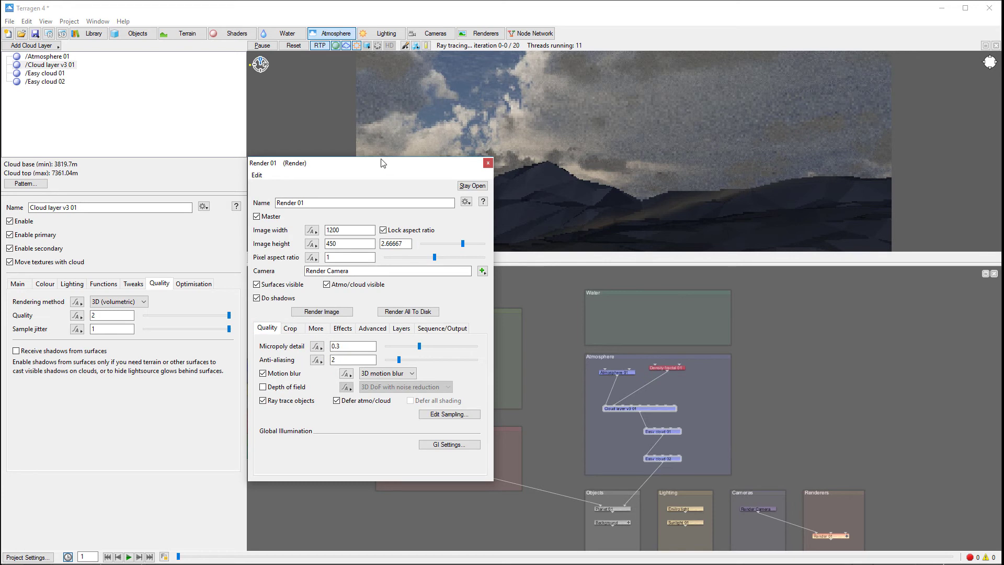
mouse_move(384, 167)
mouse_down()
mouse_move(394, 137)
mouse_move(386, 146)
mouse_up()
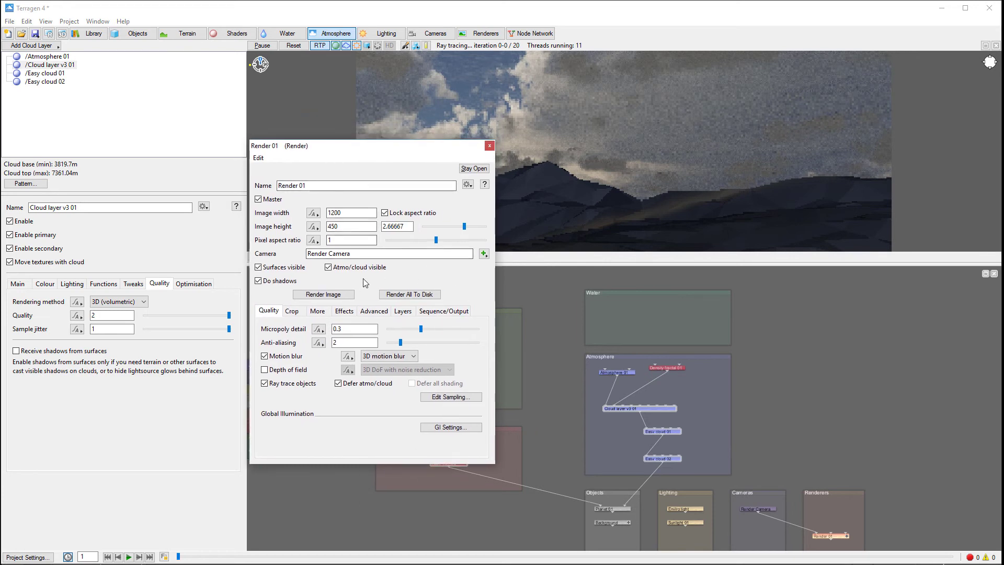
click(349, 328)
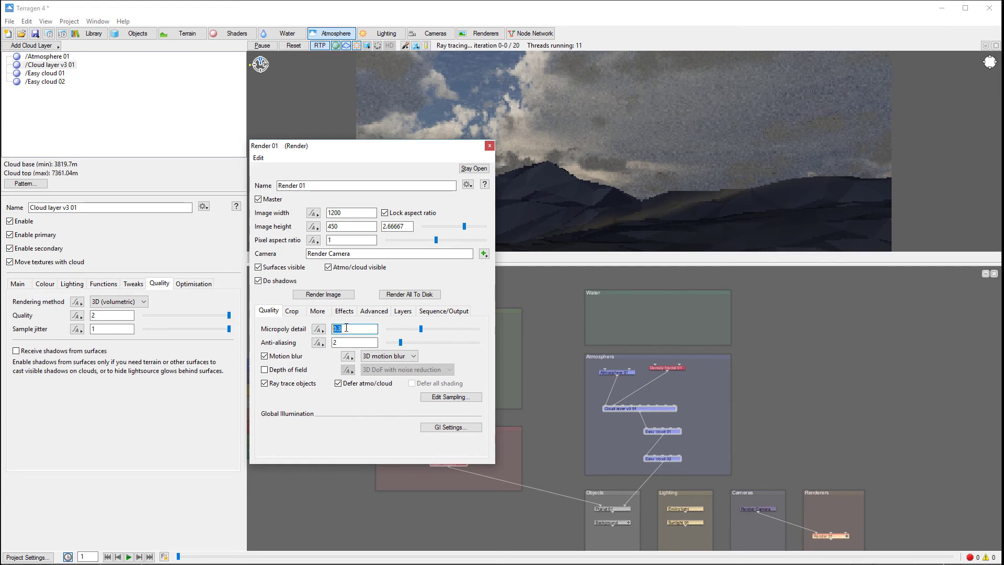
drag(342, 329, 337, 329)
text(8)
key(Return)
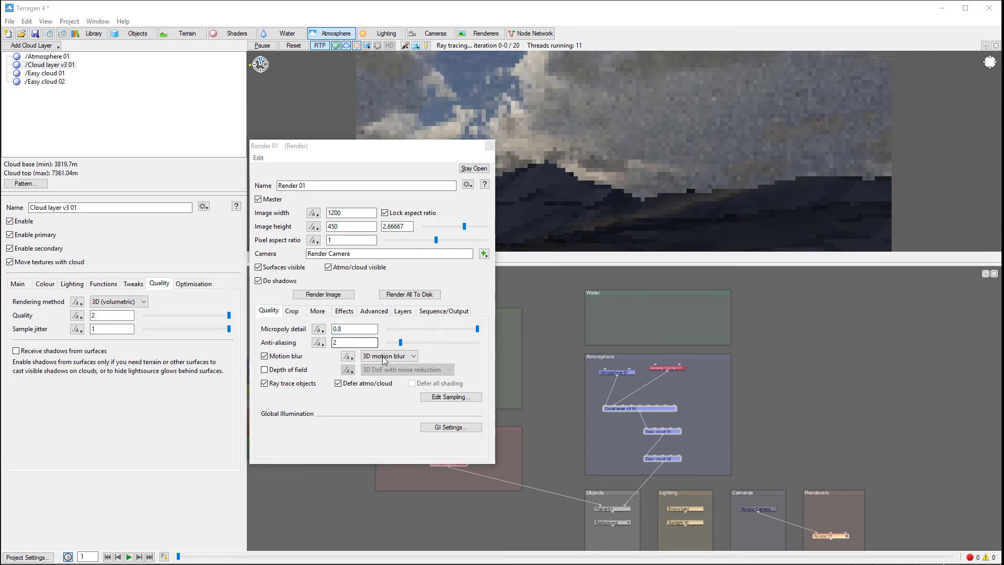
double_click(343, 342)
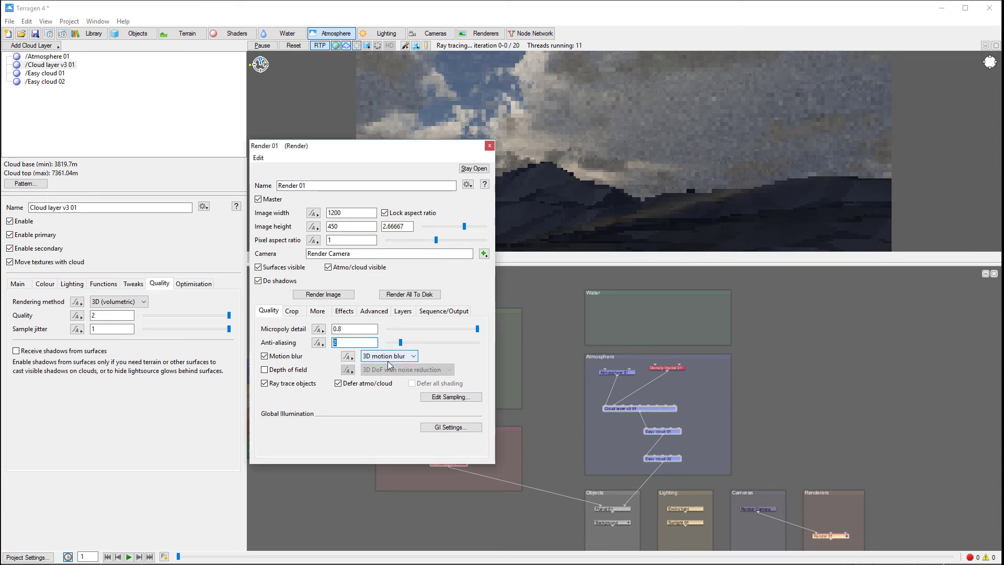
text(8)
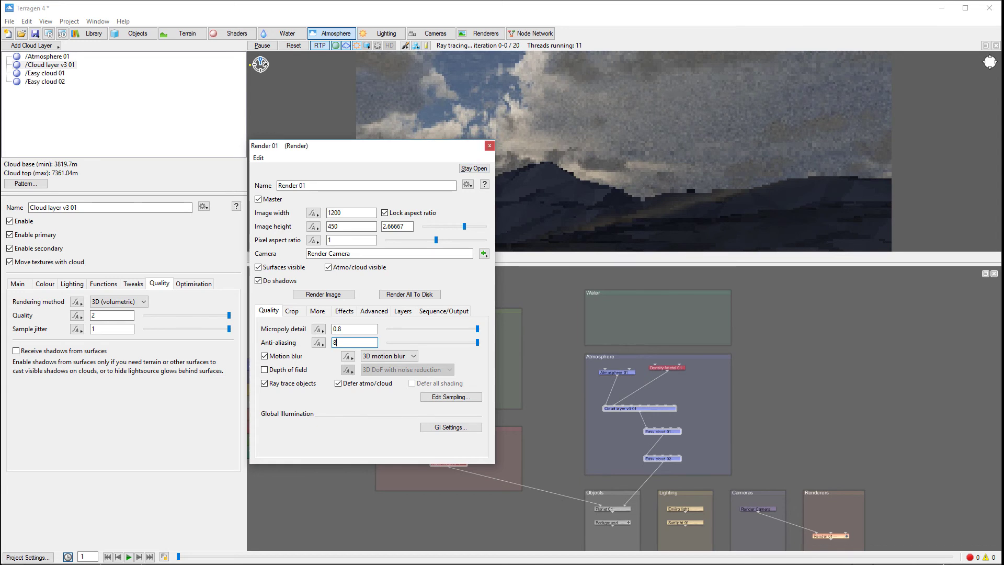
In Photoshop, flick between grain-clouds.tif and the smoother grain-clouds-3.tif to compare grain
key(alt+Tab)
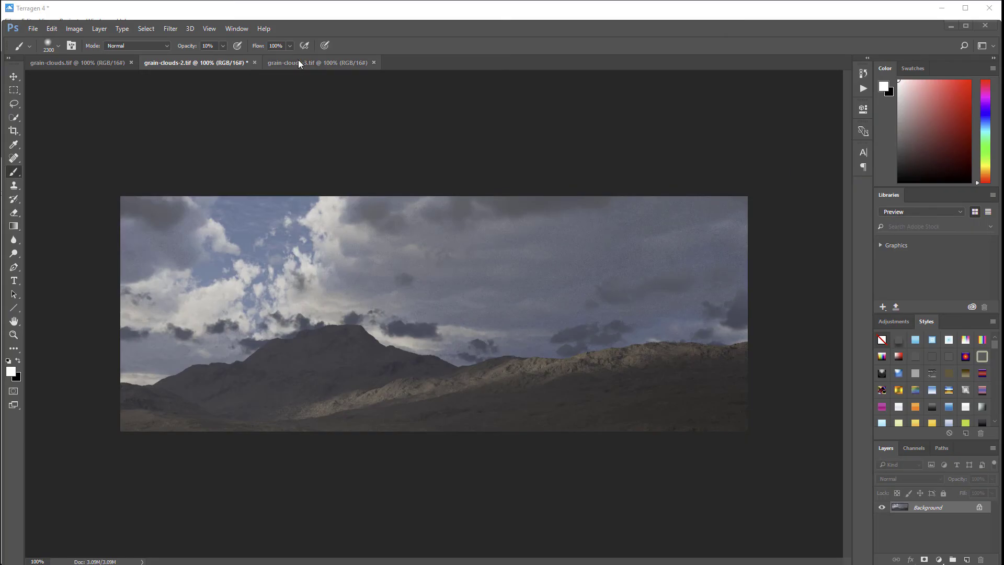
click(298, 62)
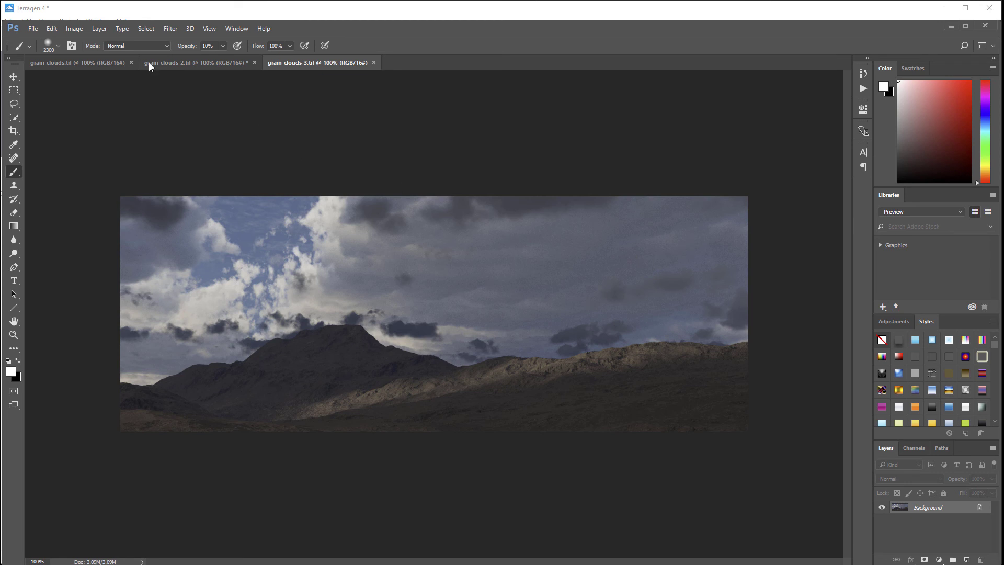
click(62, 62)
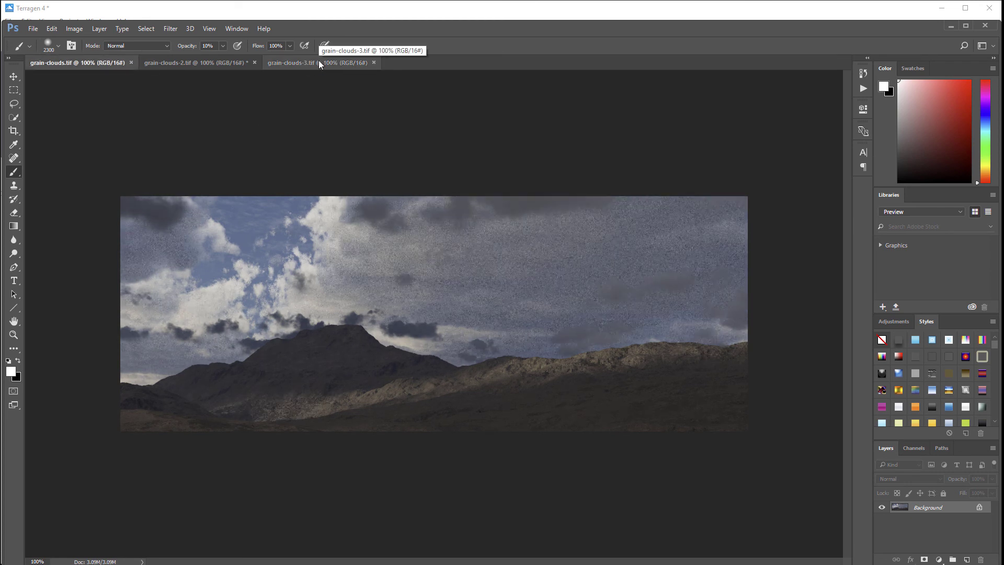
click(318, 63)
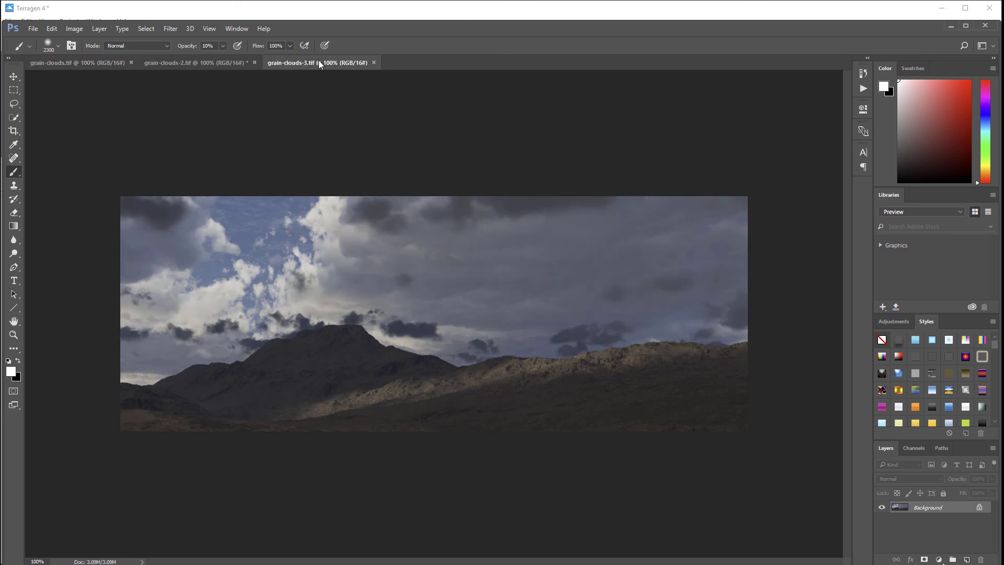
click(76, 62)
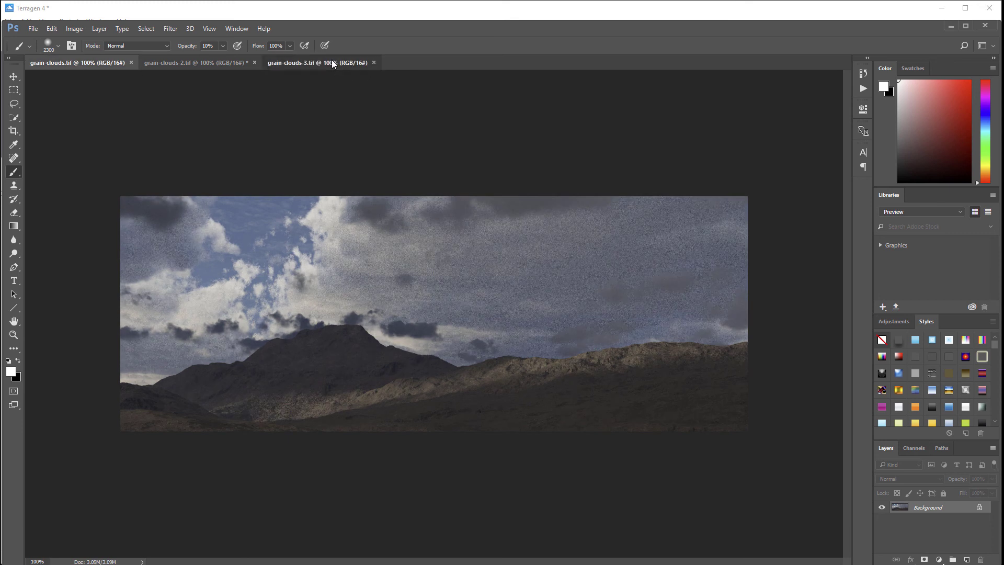
click(333, 64)
click(93, 64)
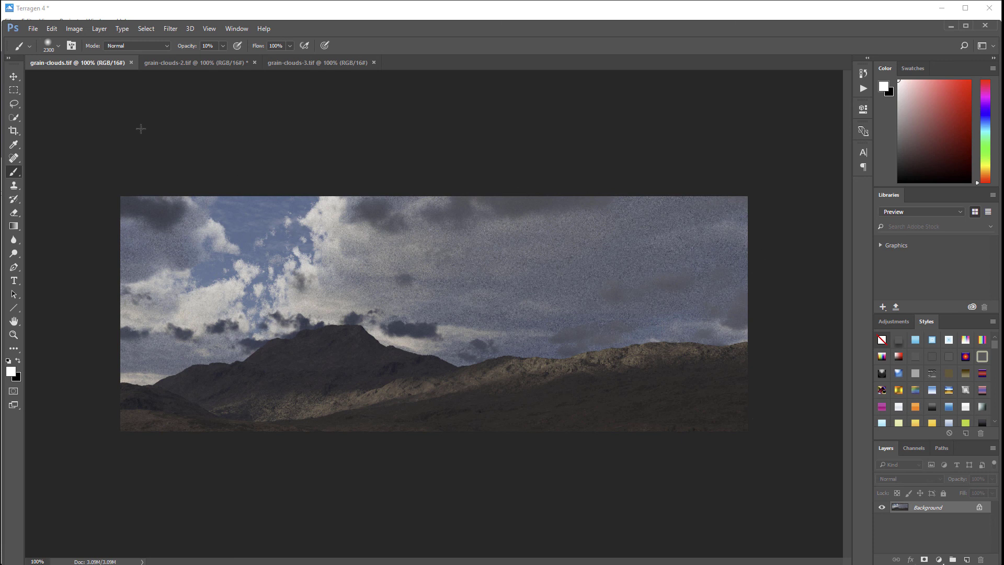
Review grain-clouds.tif, grain-clouds-2.tif and grain-clouds-3.tif in turn, then return to Terragen
click(308, 62)
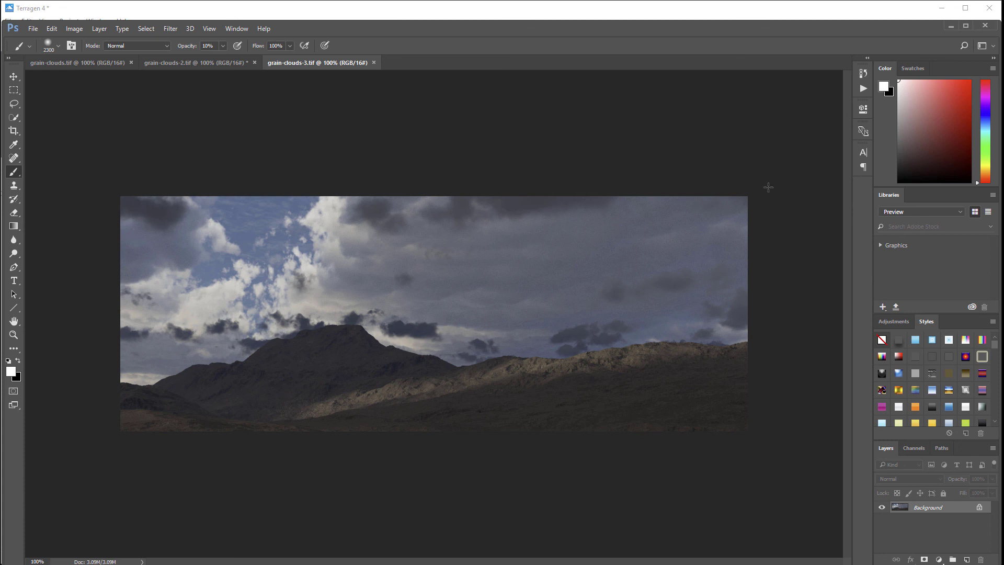
click(76, 60)
click(334, 63)
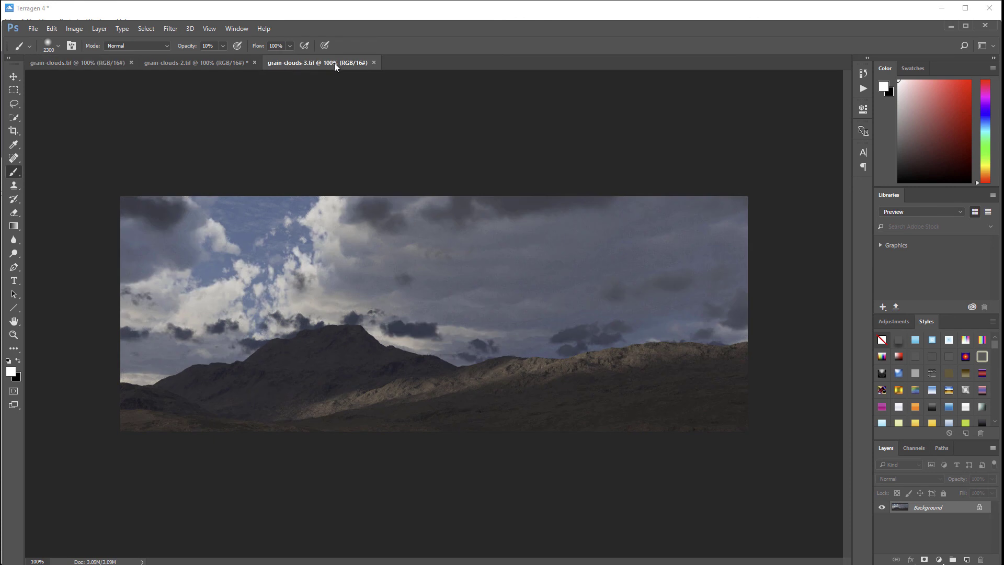
click(81, 65)
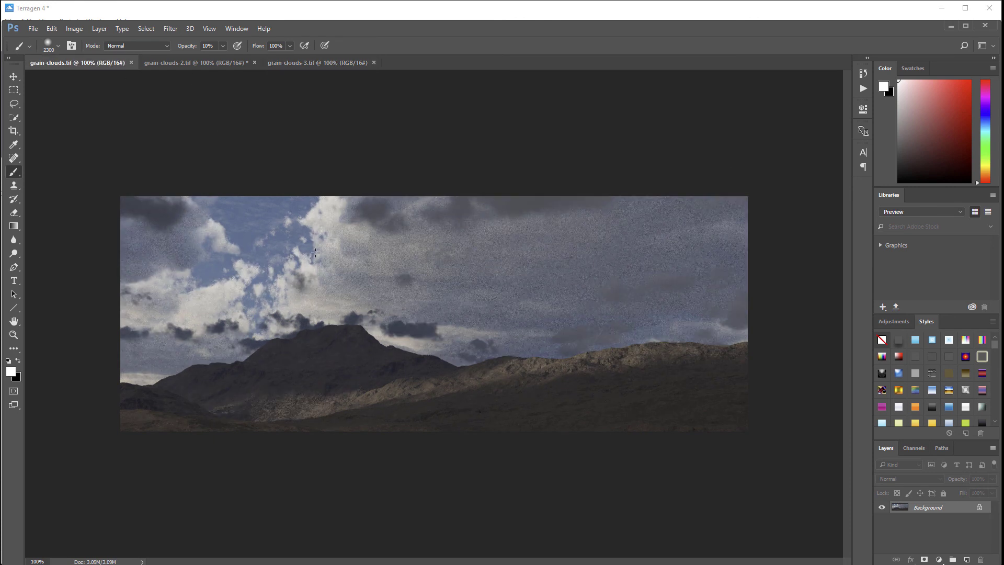
click(200, 63)
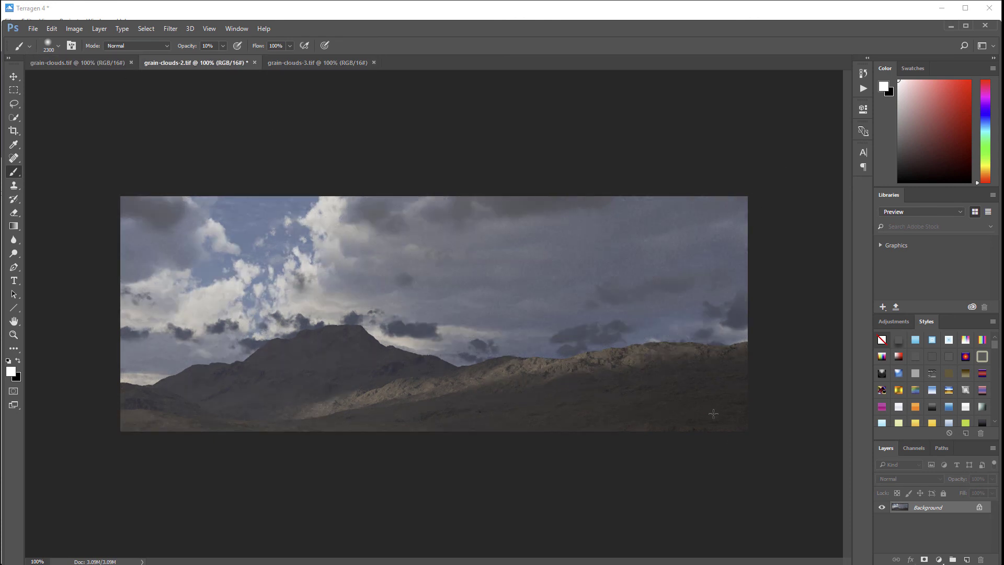
click(319, 63)
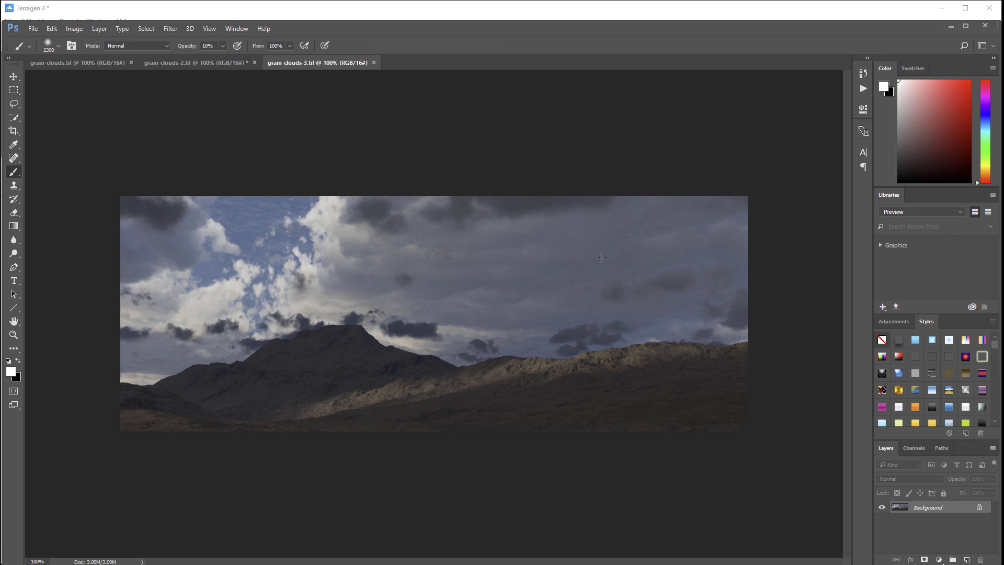
key(alt+Tab)
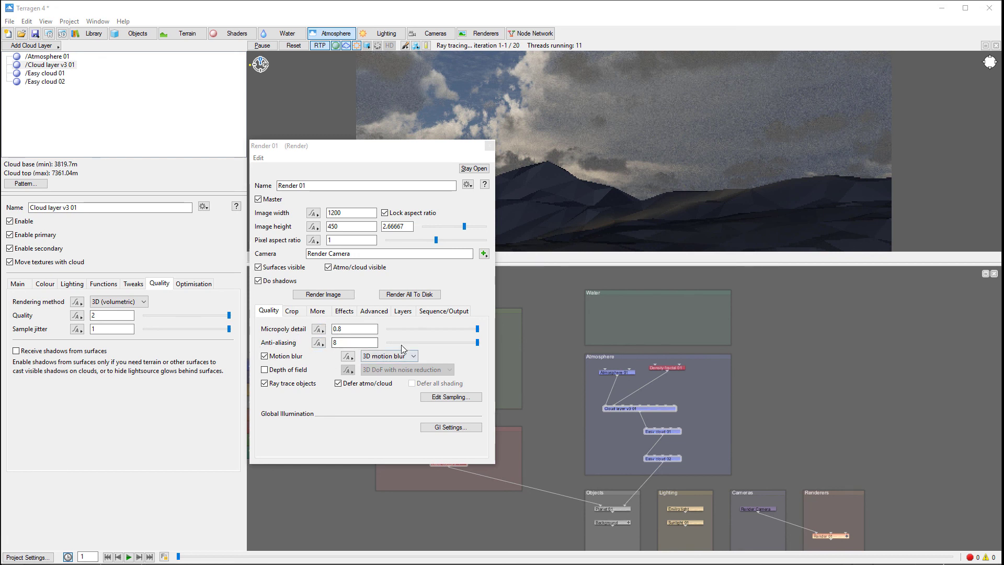
drag(396, 146, 400, 167)
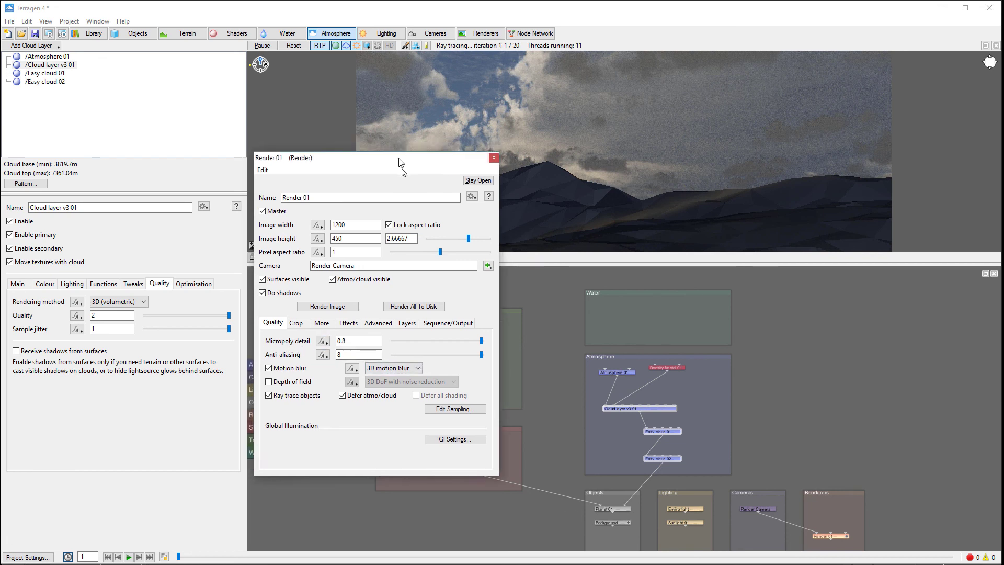